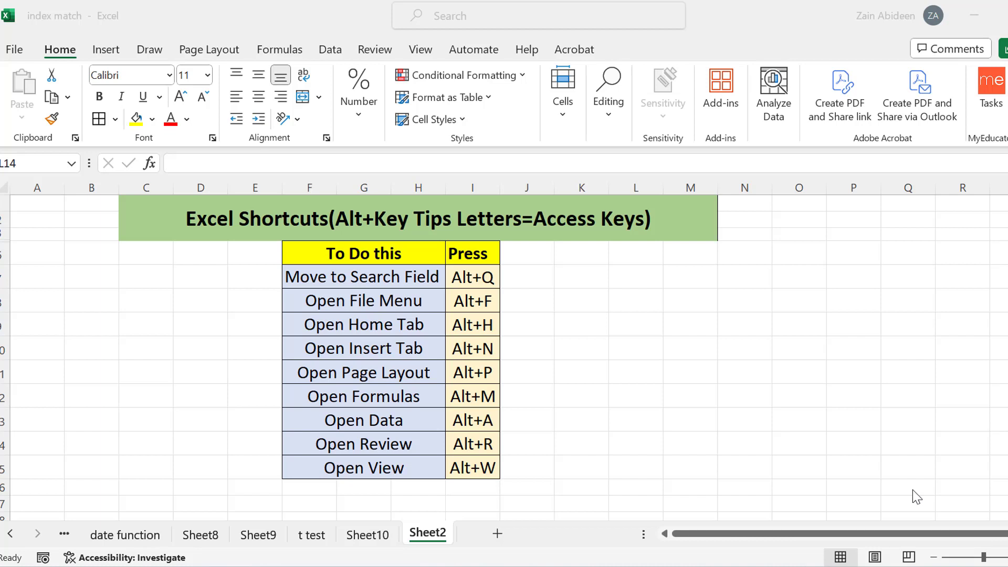
Step: Highlight the Open File Menu row in the shortcut table, then show the File backstage with Alt+F
key(alt+Tab)
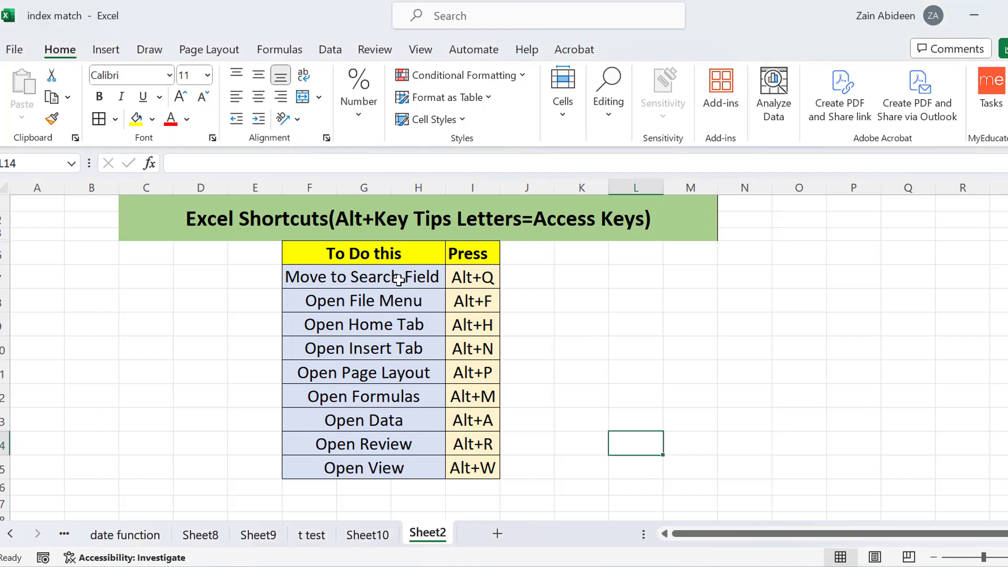
drag(400, 279, 435, 491)
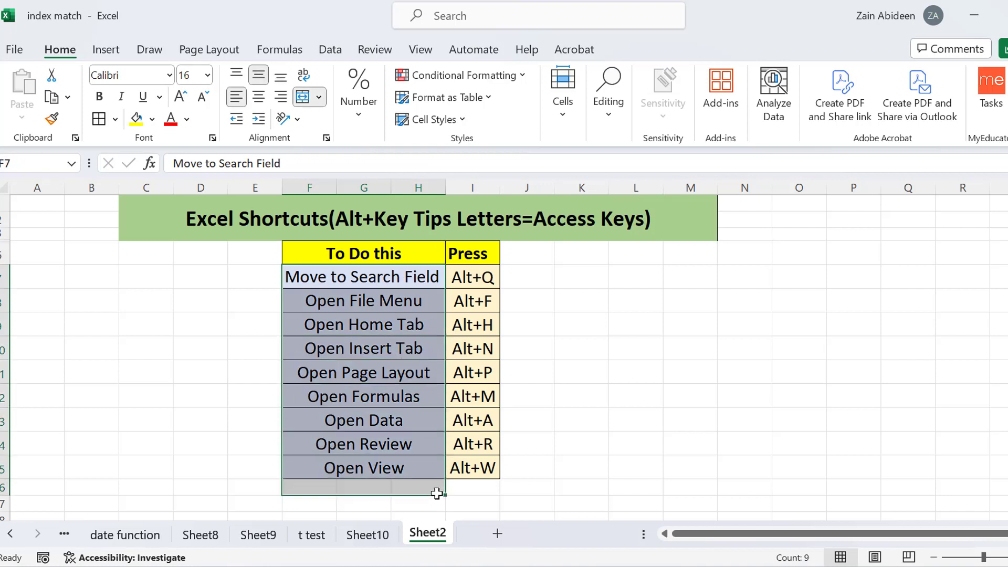
click(536, 461)
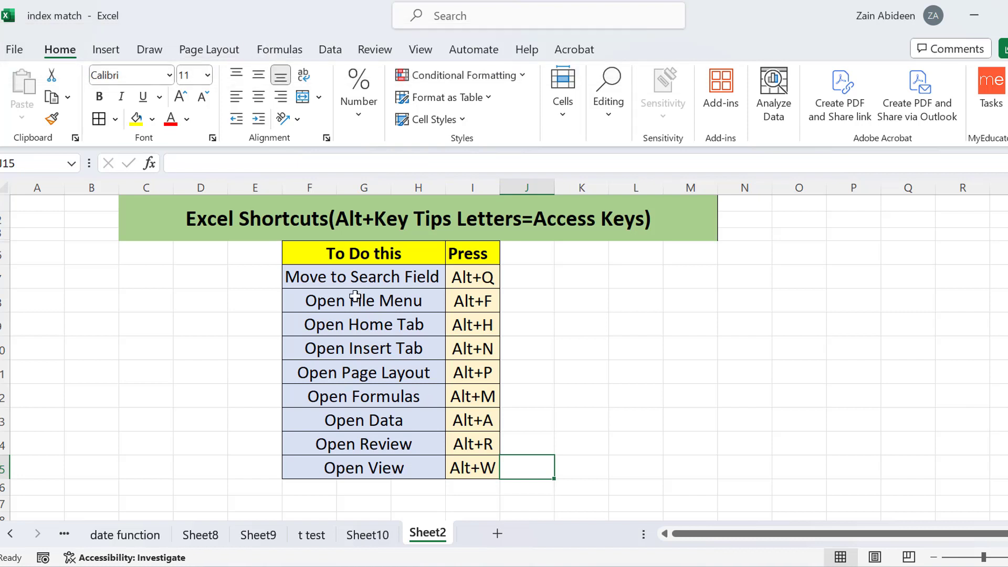
click(227, 227)
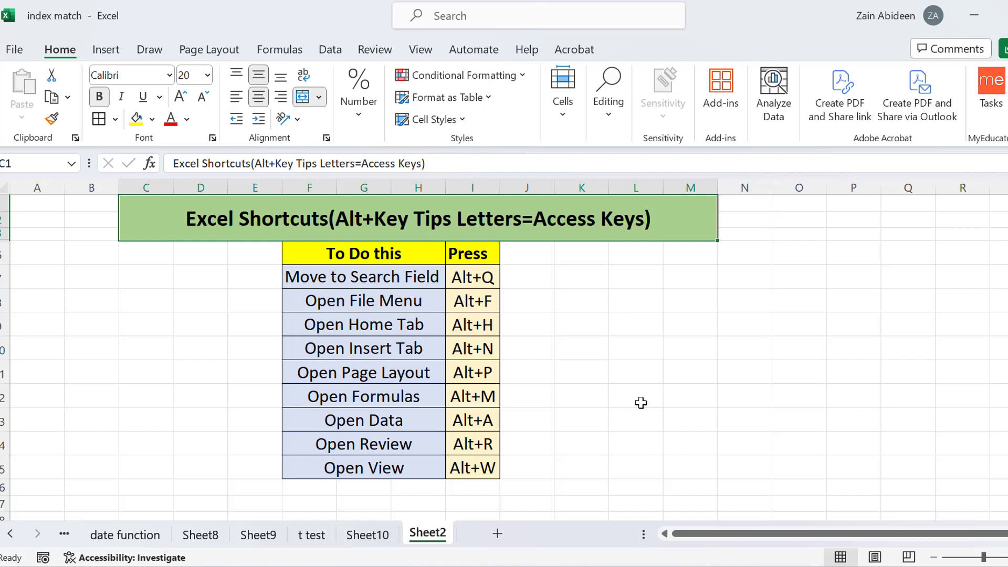
drag(441, 301, 474, 301)
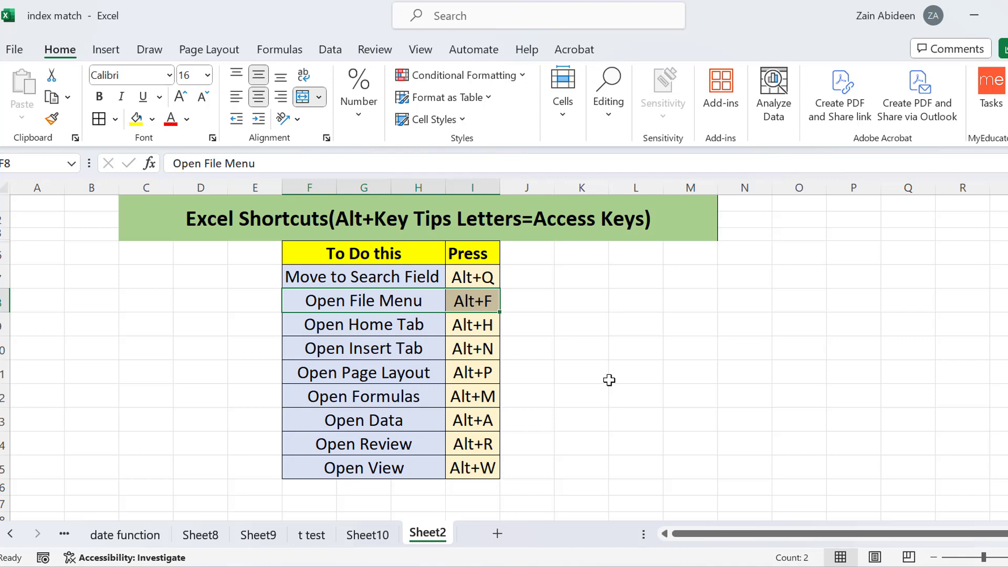
key(alt+f)
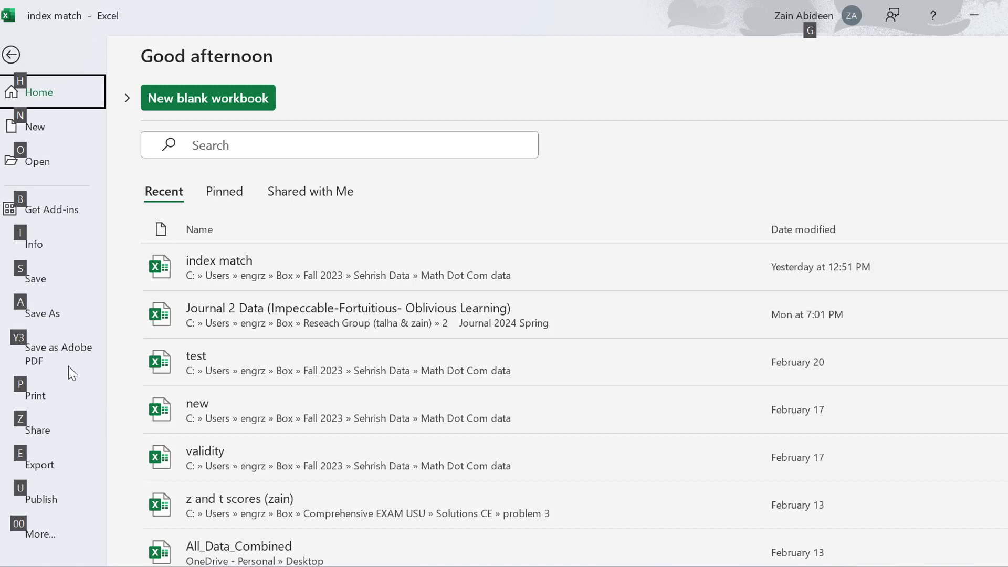
Step: Hide and redisplay the backstage key tips, then go to the Print page with P
key(alt)
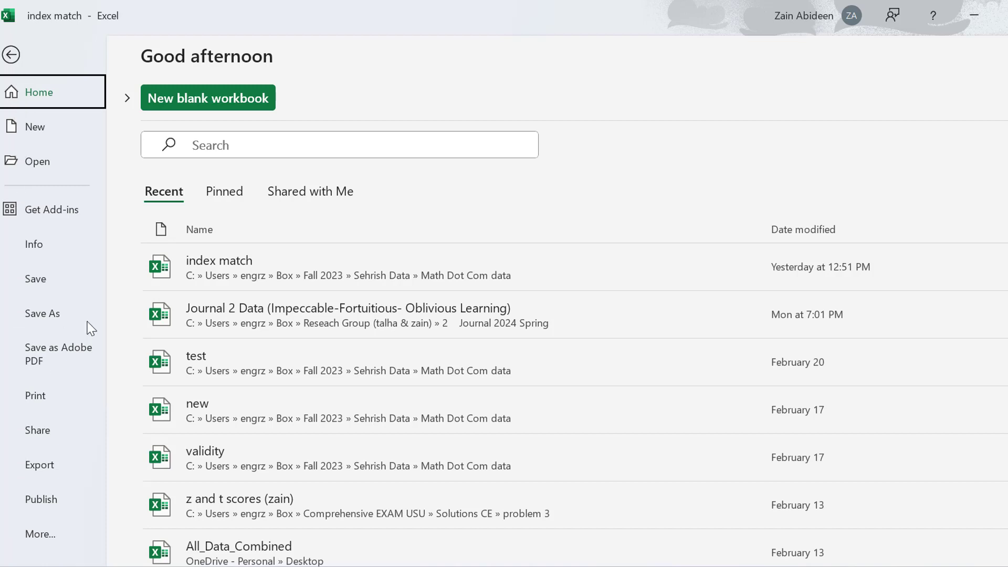
key(alt)
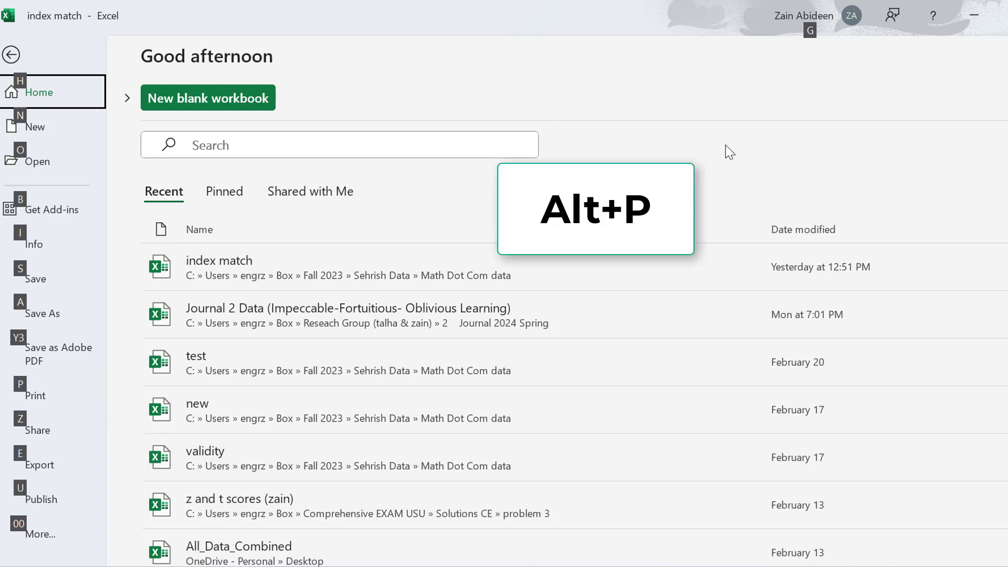
key(p)
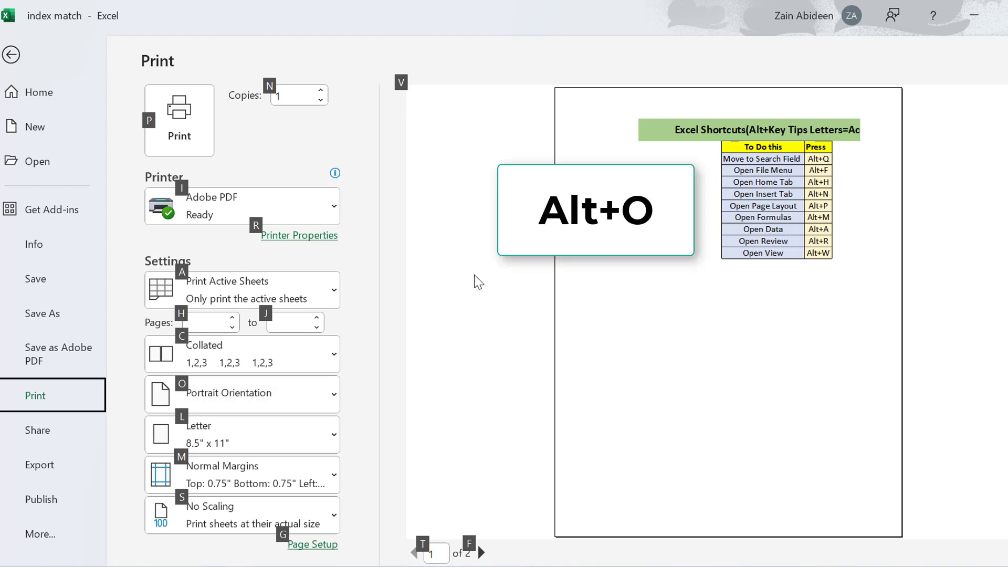
Step: Open the Orientation dropdown and move back and forth between Portrait and Landscape
key(o)
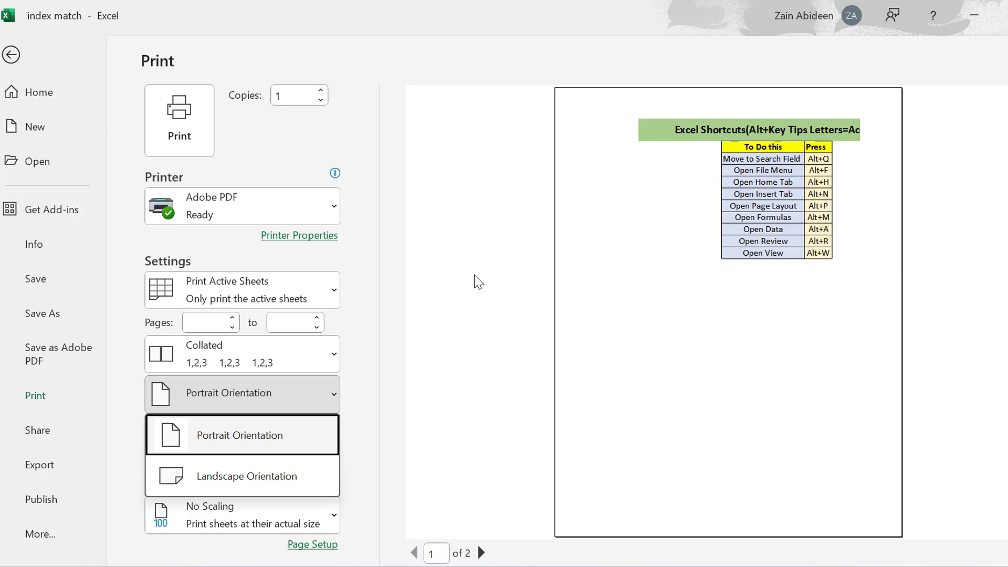
key(Down)
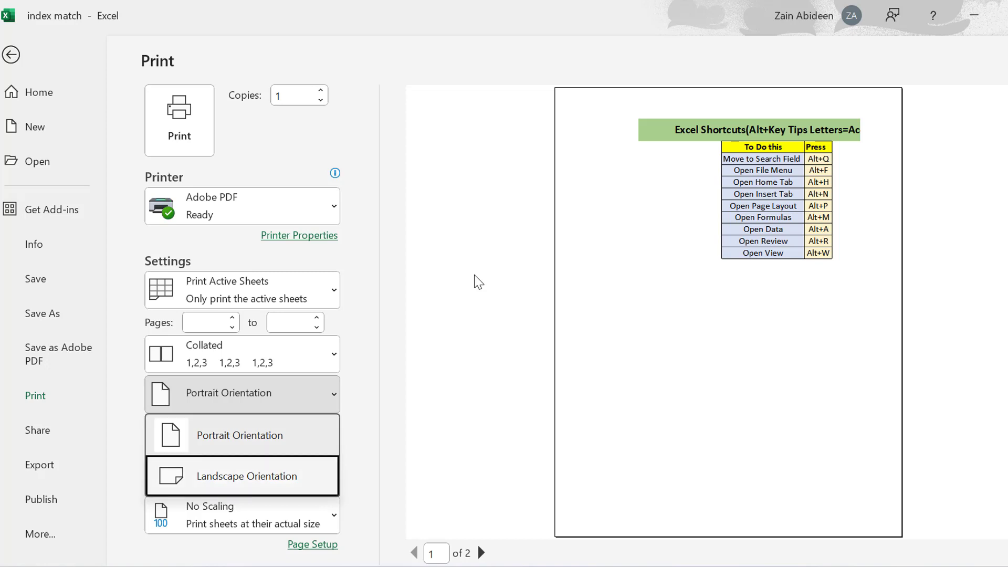
key(Up)
key(Down)
key(Up)
key(Down)
Step: Return from the backstage to Sheet2 and select an empty cell beside the table
click(11, 56)
click(12, 56)
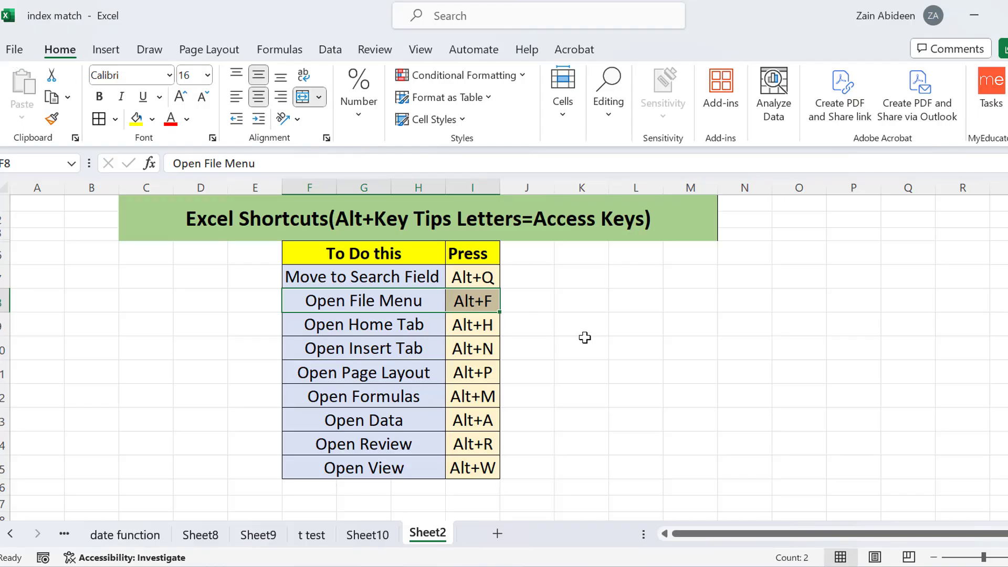
click(375, 327)
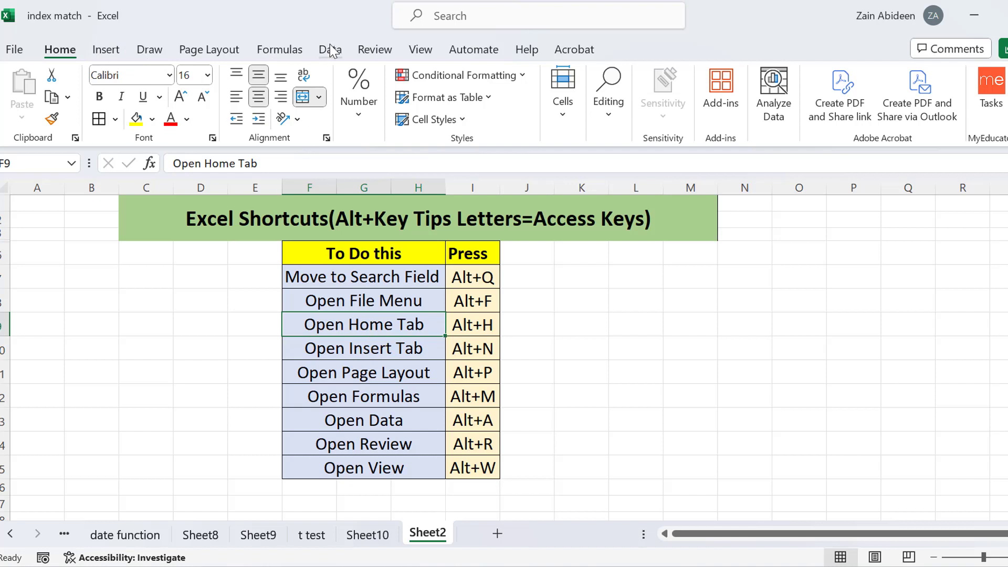
click(362, 415)
click(579, 445)
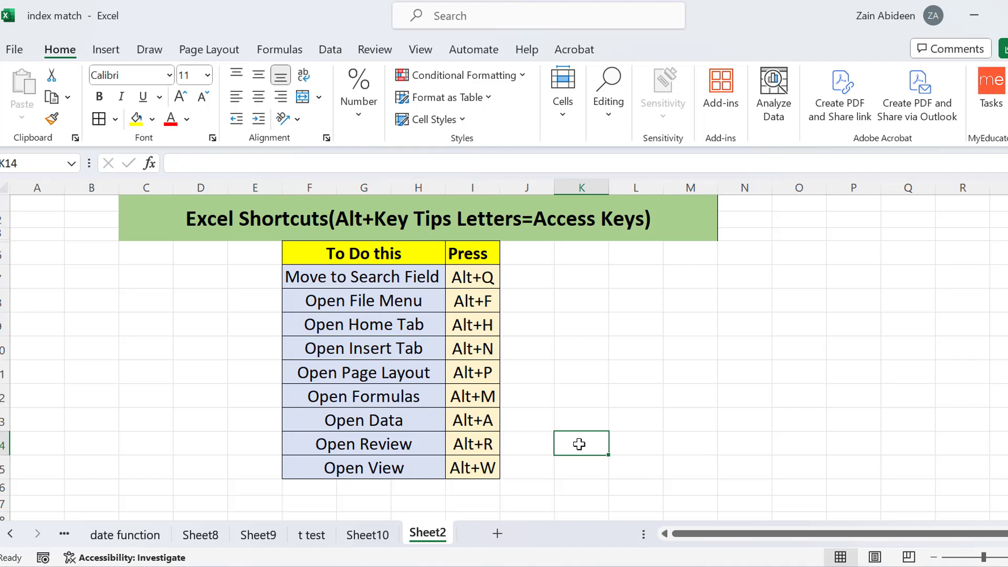
Step: Bring up the Data Analysis dialog using the access keys Alt+A, then Y2
key(alt+a)
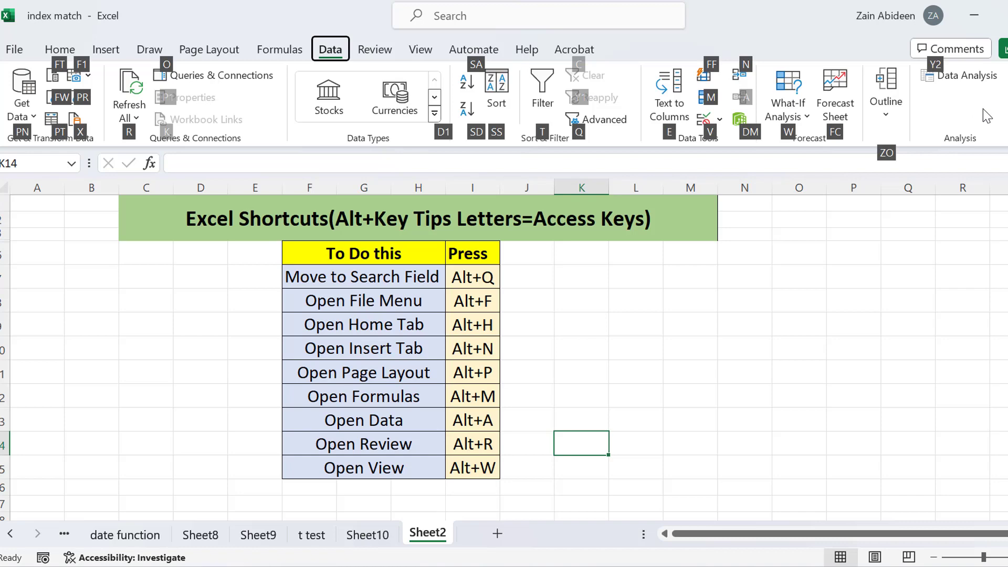
key(y)
key(2)
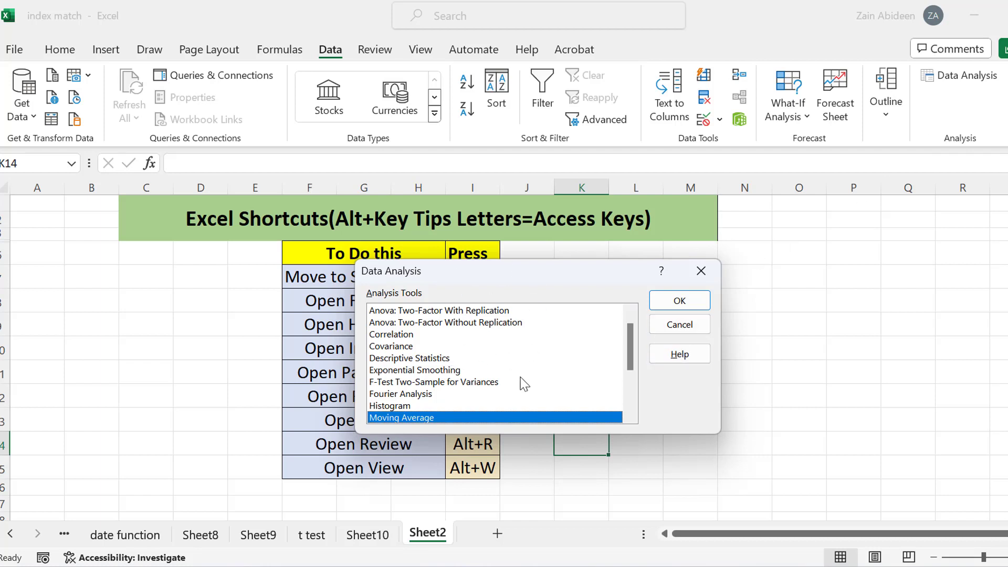
Step: Pick Rank and Percentile from the tools list, open it, then close it and the list
scroll(500, 328, down, 3)
click(470, 333)
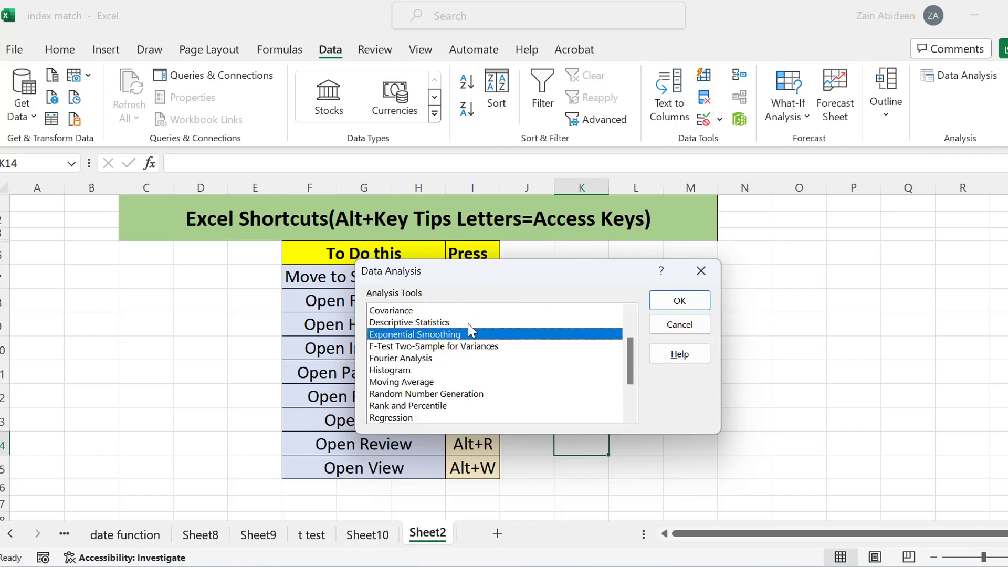
key(Down)
key(Down)
key(Down)
key(Down)
key(Down)
key(Down)
key(Return)
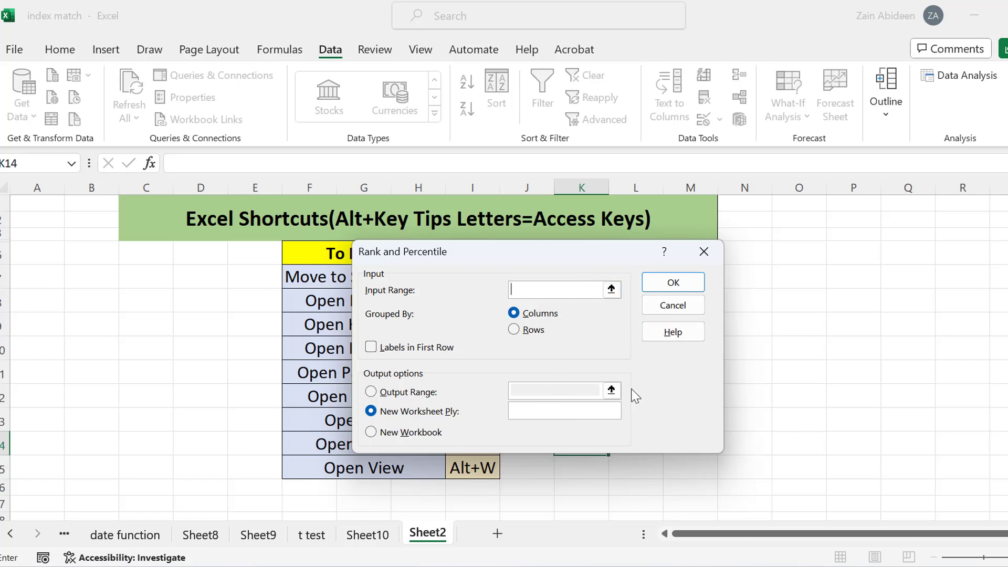
click(704, 252)
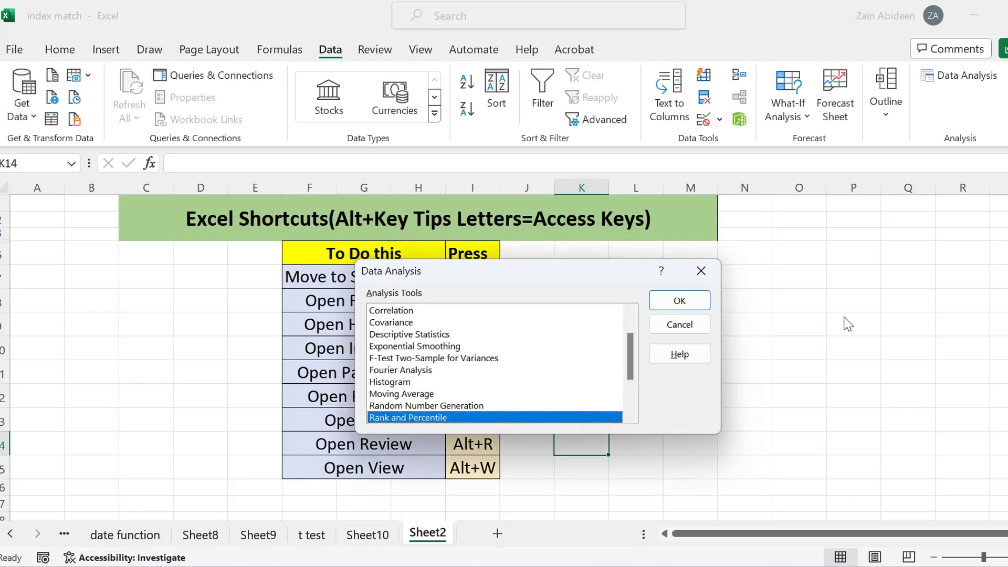
click(700, 272)
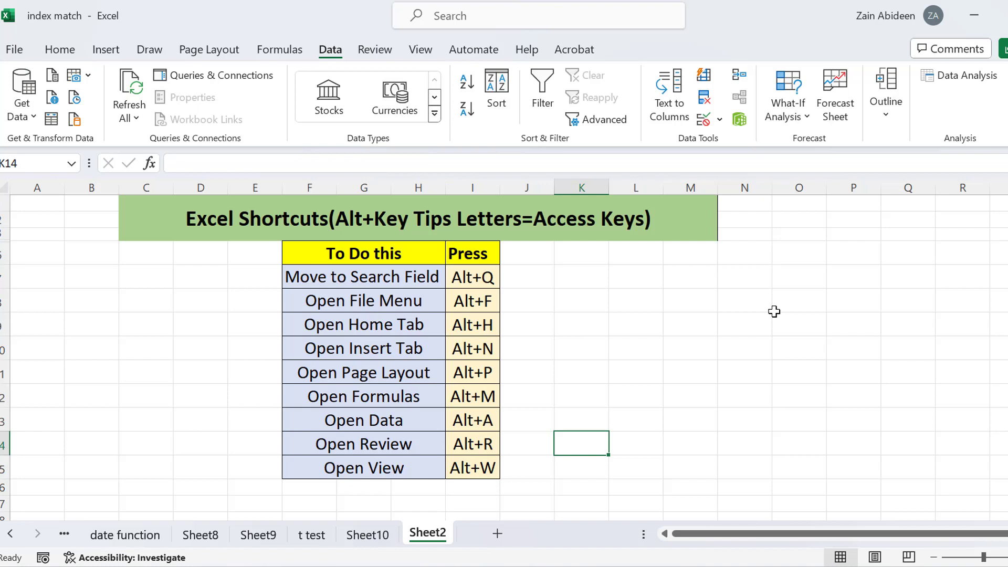
Step: Press Alt to display the ribbon's top-level key tips
key(alt)
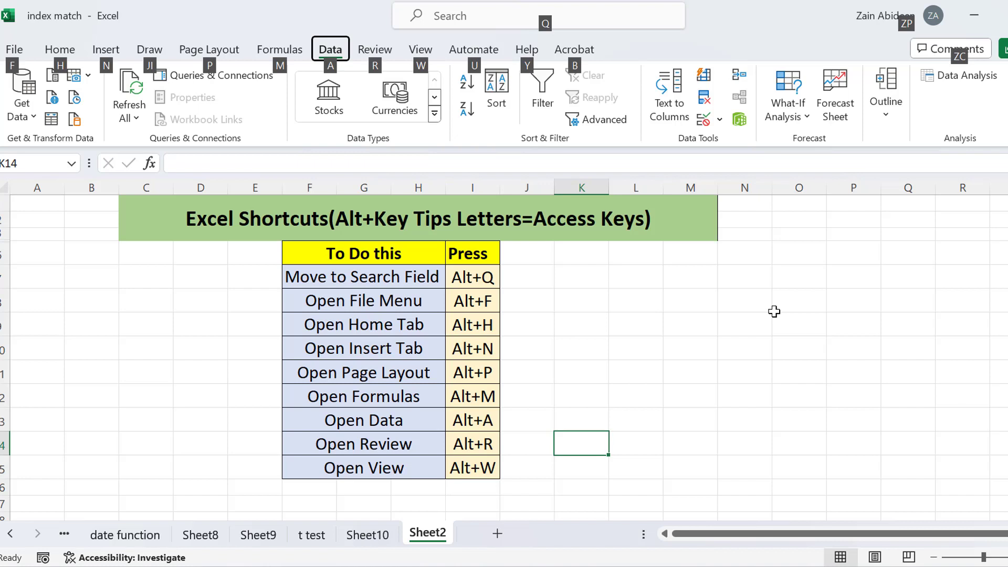